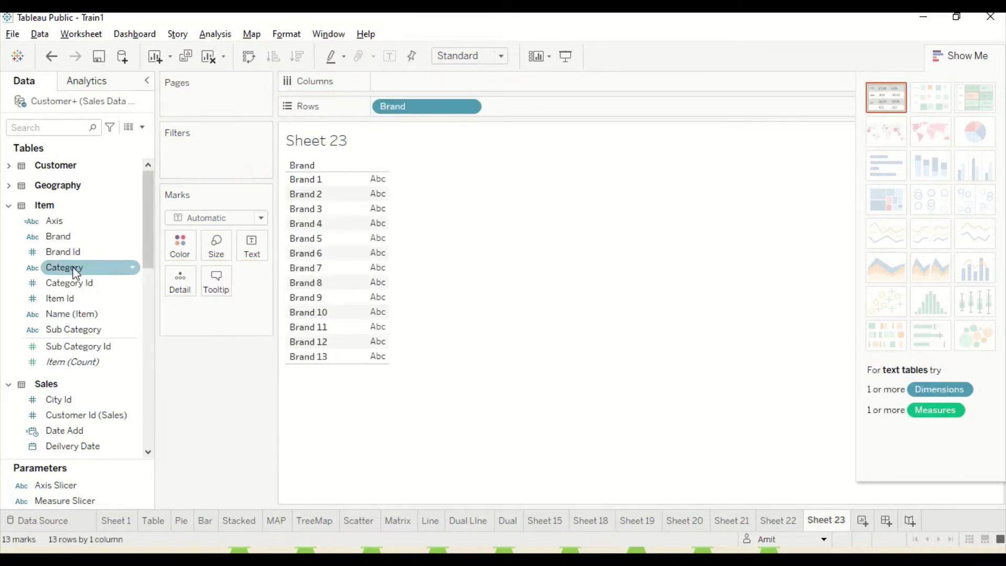
Add the Category field to the rows after Brand and review which categories belong to each brand
{"action": "mouse_move", "coordinate": [63, 267]}
{"action": "left_mouse_down"}
{"action": "mouse_move", "coordinate": [348, 198]}
{"action": "mouse_move", "coordinate": [529, 121]}
{"action": "mouse_move", "coordinate": [547, 95]}
{"action": "mouse_move", "coordinate": [539, 112]}
{"action": "left_mouse_up"}
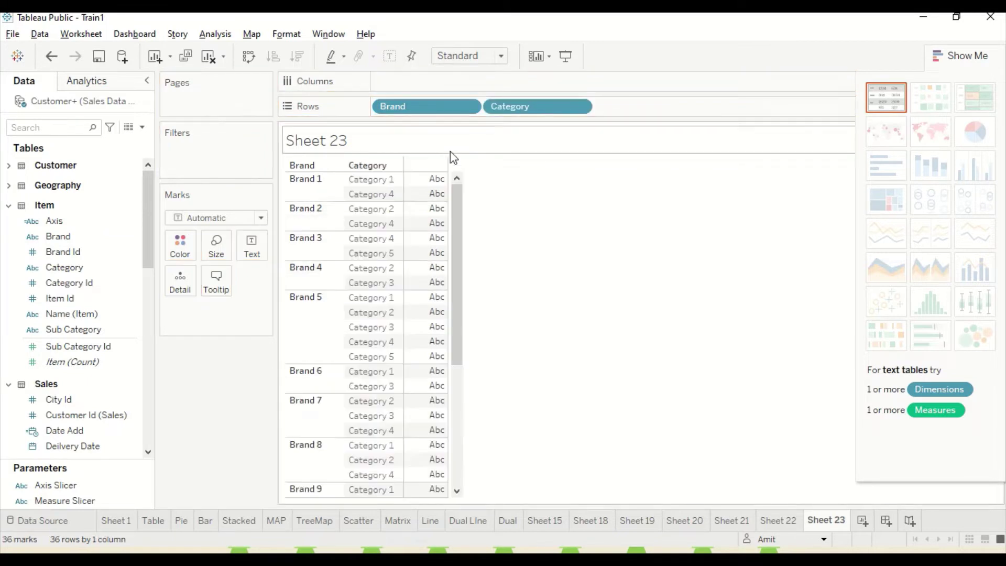
{"action": "scroll", "coordinate": [368, 207], "scroll_direction": "down", "scroll_amount": 4}
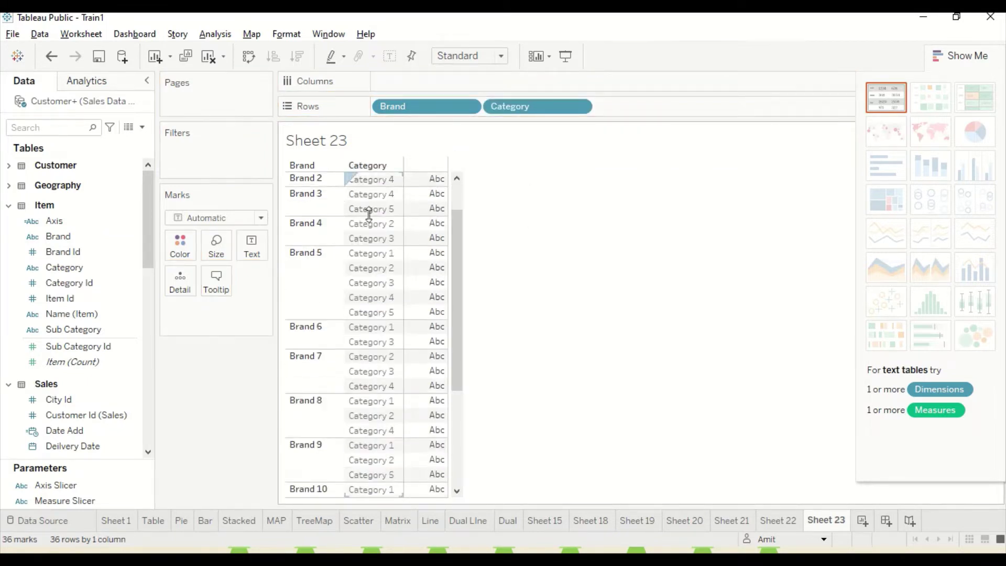
{"action": "scroll", "coordinate": [369, 213], "scroll_direction": "down", "scroll_amount": 1}
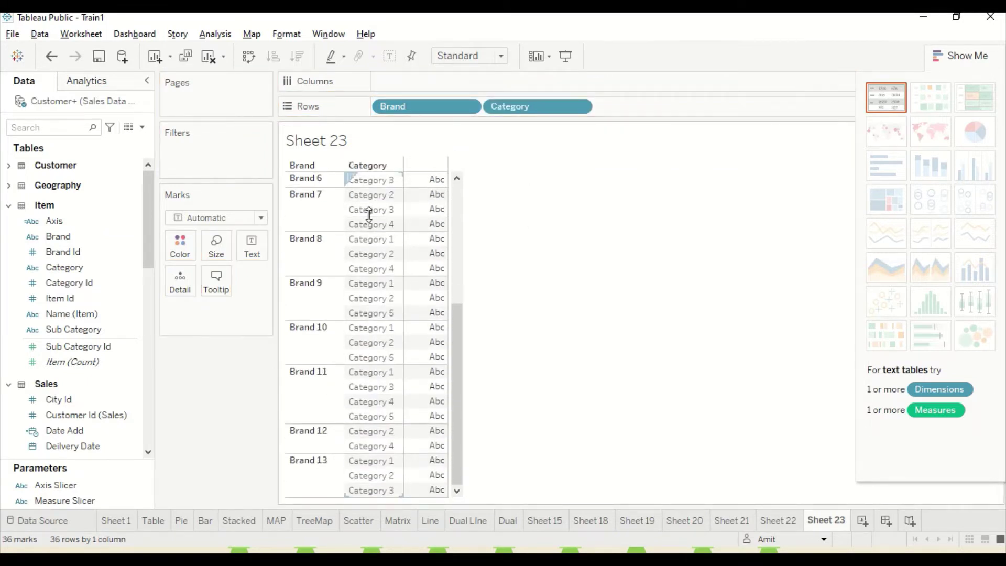
{"action": "scroll", "coordinate": [369, 213], "scroll_direction": "up", "scroll_amount": 5}
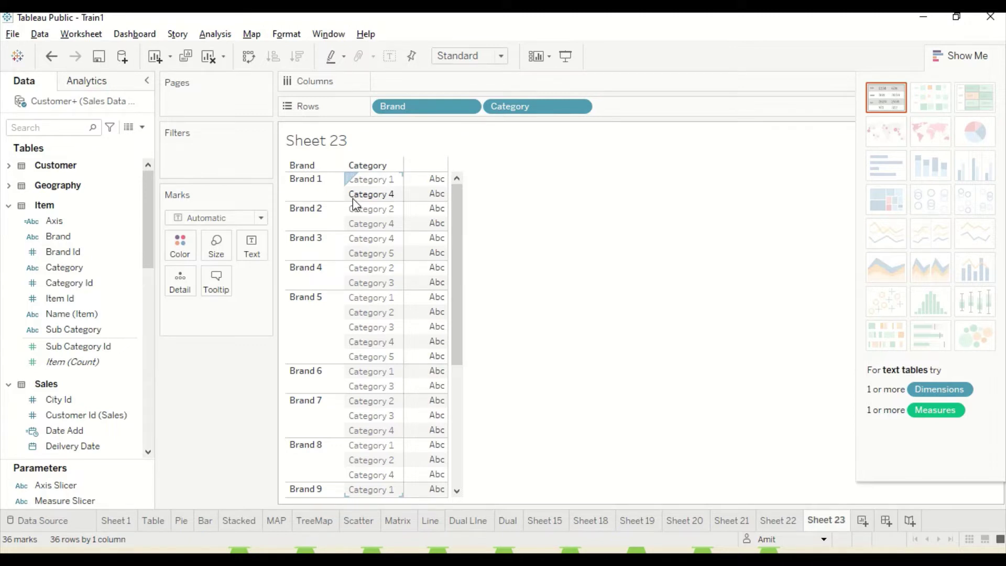
{"action": "left_click", "coordinate": [514, 208]}
{"action": "left_click", "coordinate": [331, 188]}
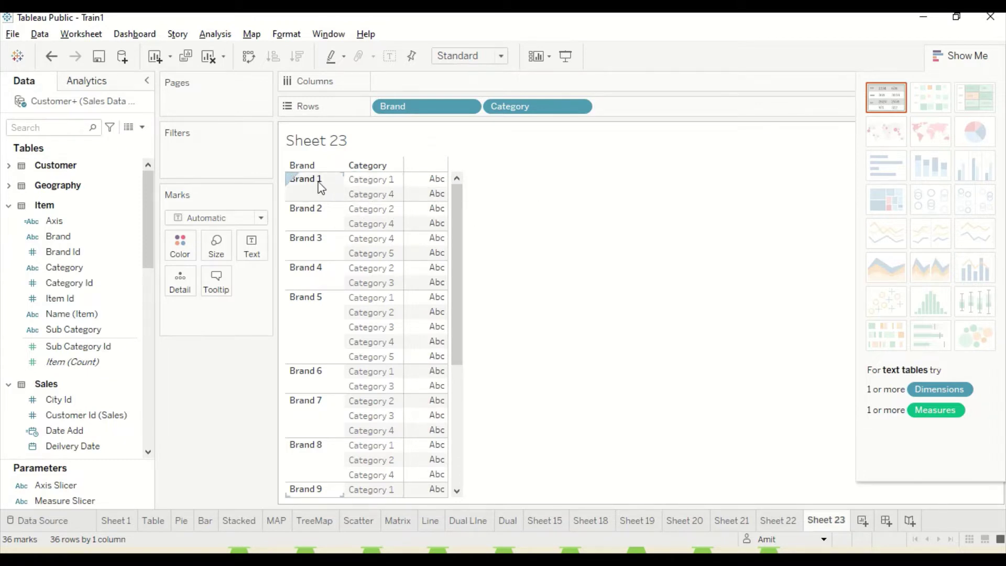
{"action": "left_click", "coordinate": [361, 186]}
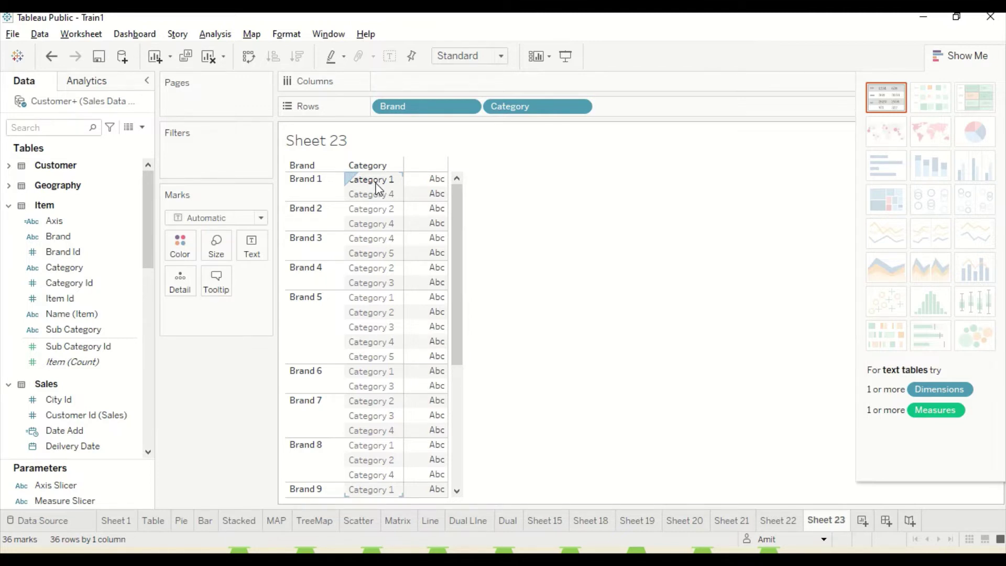
Create a calculated field named ATTR with the formula ATTR([Category])
{"action": "left_click", "coordinate": [212, 34]}
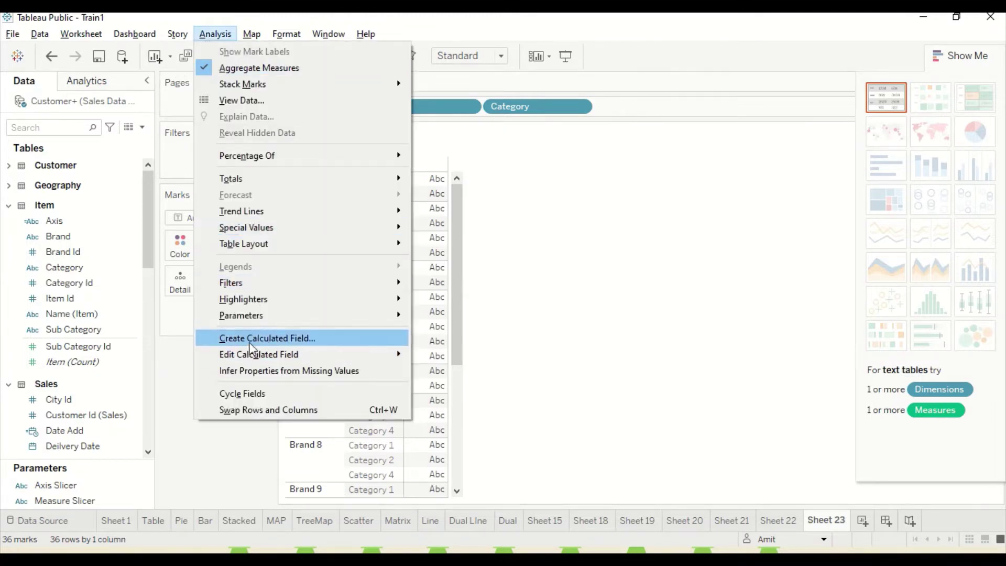
{"action": "left_click", "coordinate": [252, 342]}
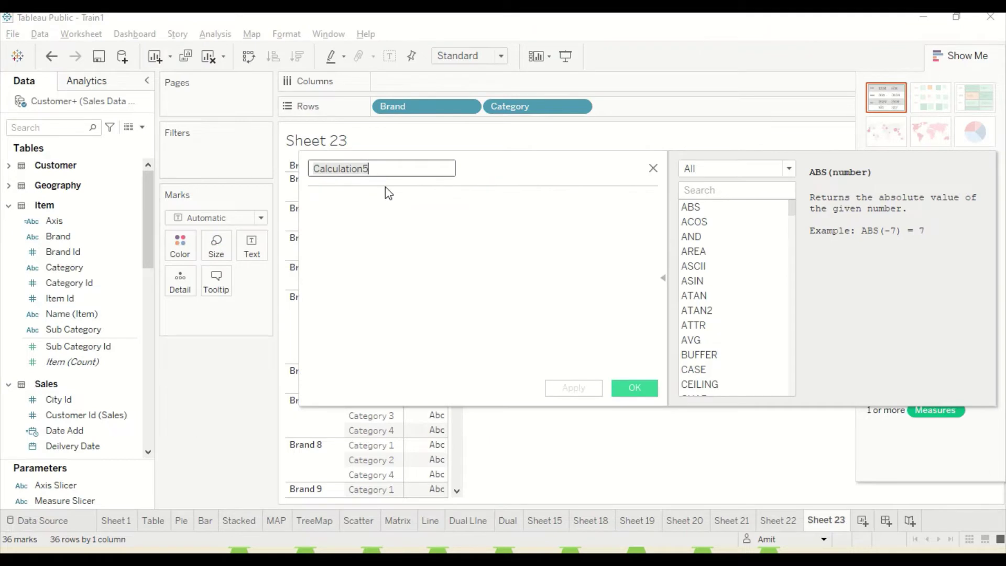
{"action": "type", "text": "ATTR"}
{"action": "key", "text": "Tab"}
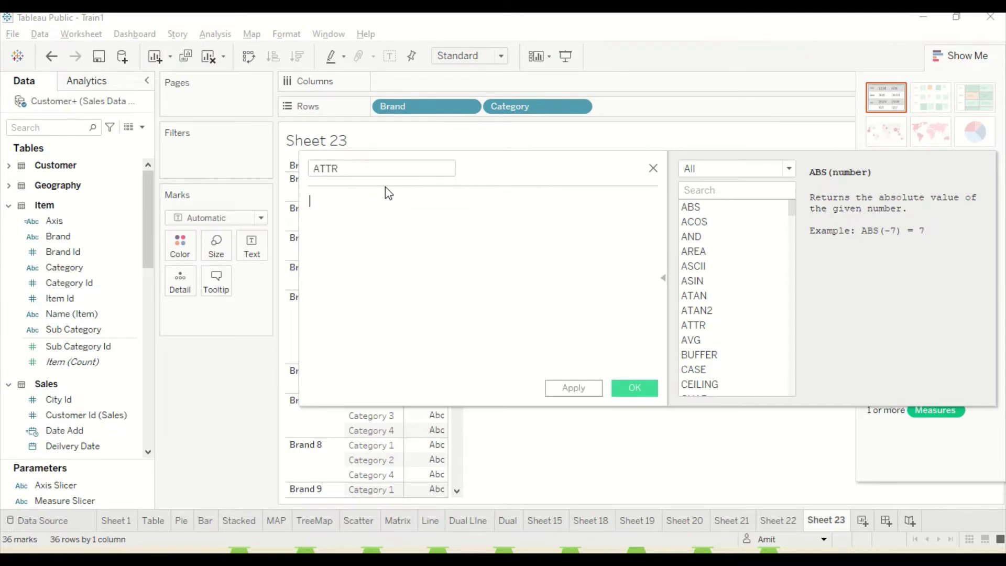
{"action": "type", "text": "ATT"}
{"action": "key", "text": "Return"}
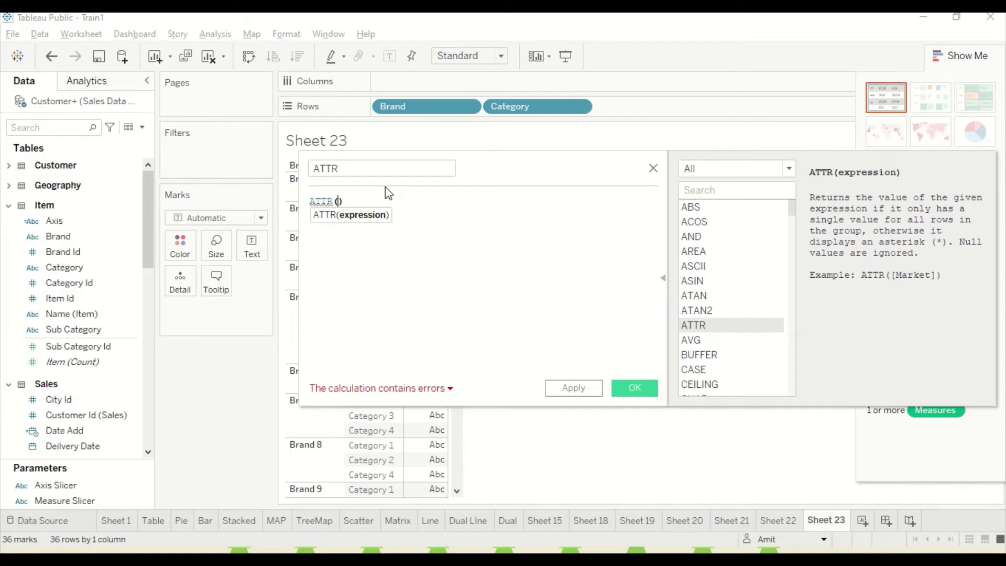
{"action": "type", "text": "[Ca"}
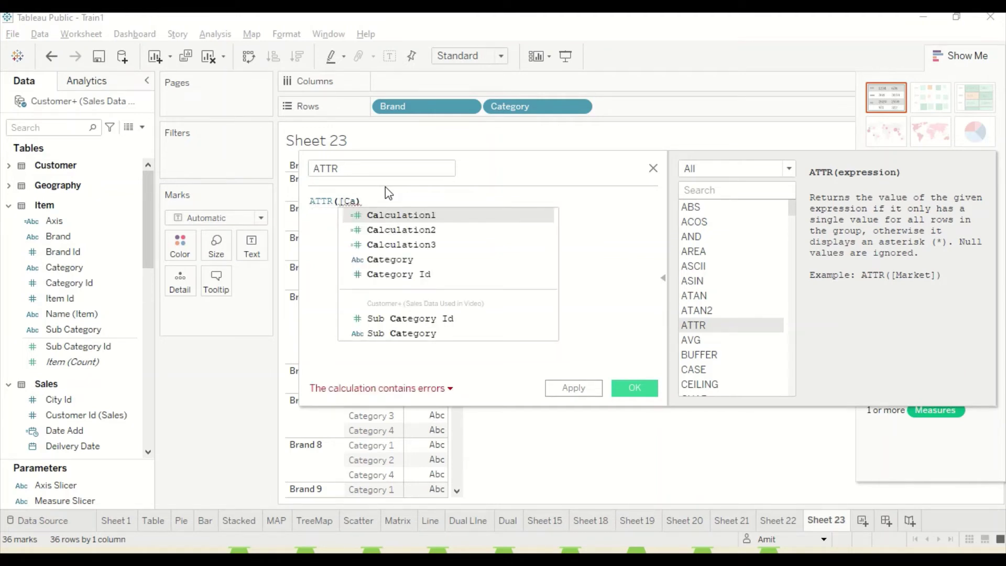
{"action": "type", "text": "t"}
{"action": "key", "text": "Return"}
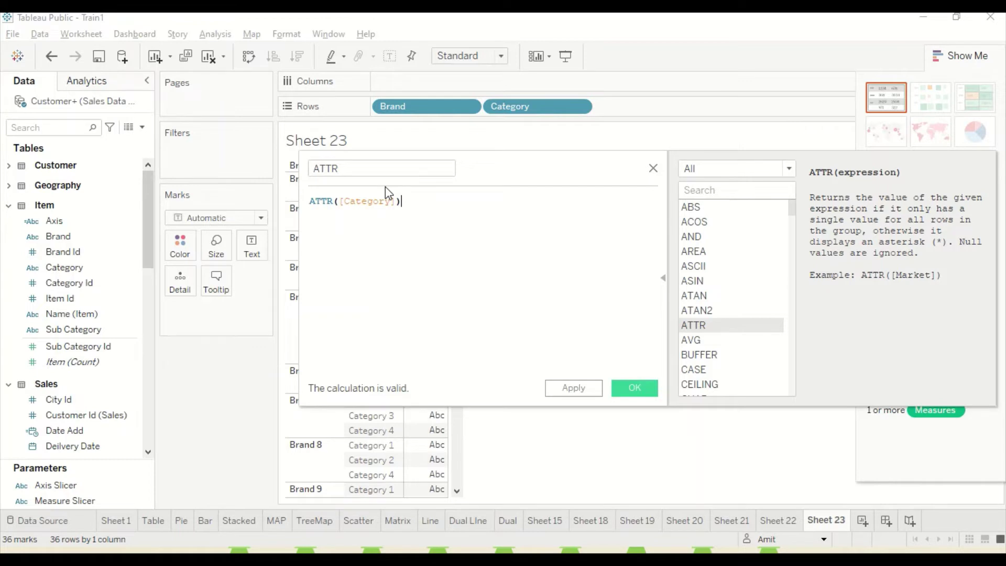
{"action": "left_click", "coordinate": [618, 388]}
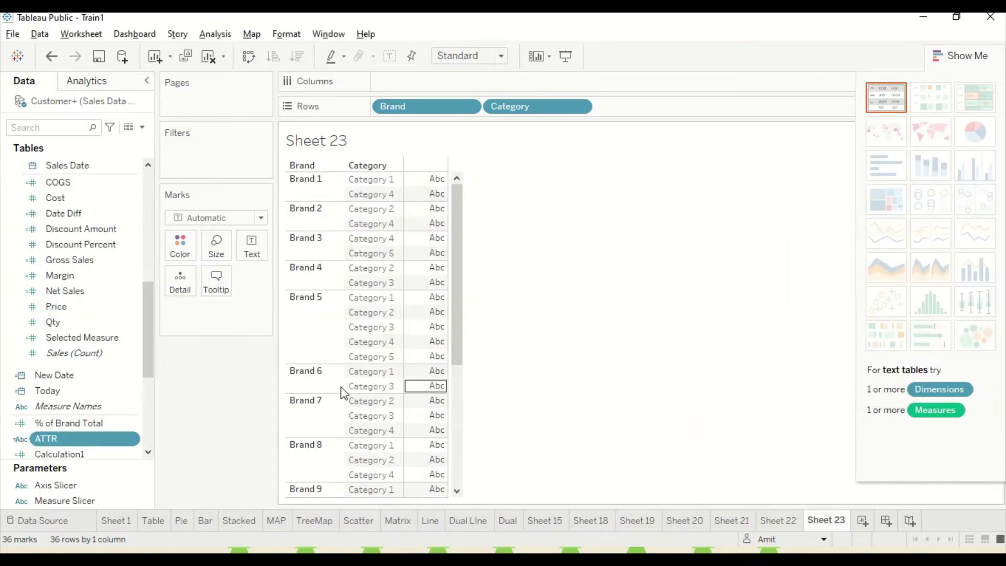
Show the ATTR field as text in a widened table column and remove Category from the rows
{"action": "left_click_drag", "start_coordinate": [67, 443], "coordinate": [424, 187]}
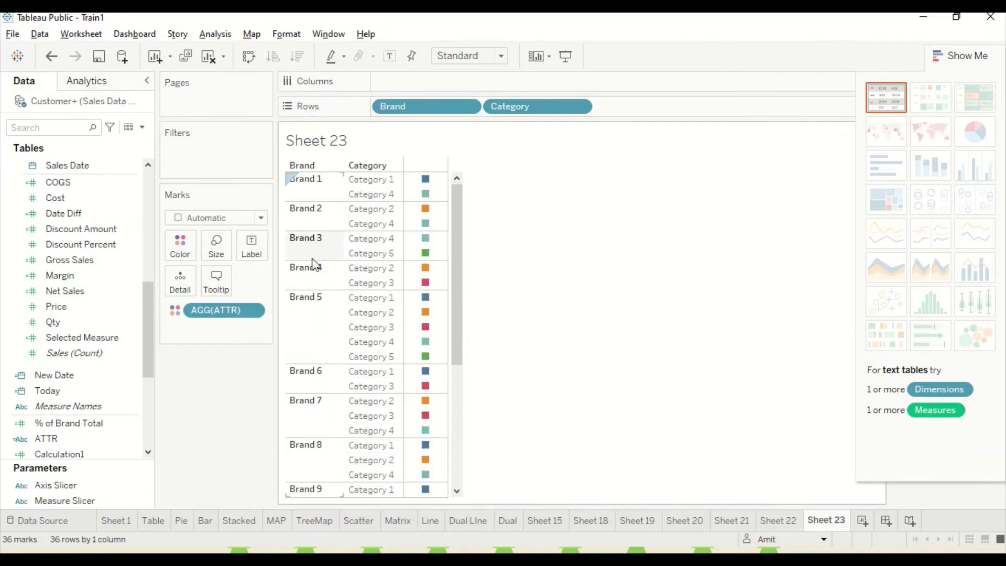
{"action": "left_click_drag", "start_coordinate": [254, 312], "coordinate": [255, 255]}
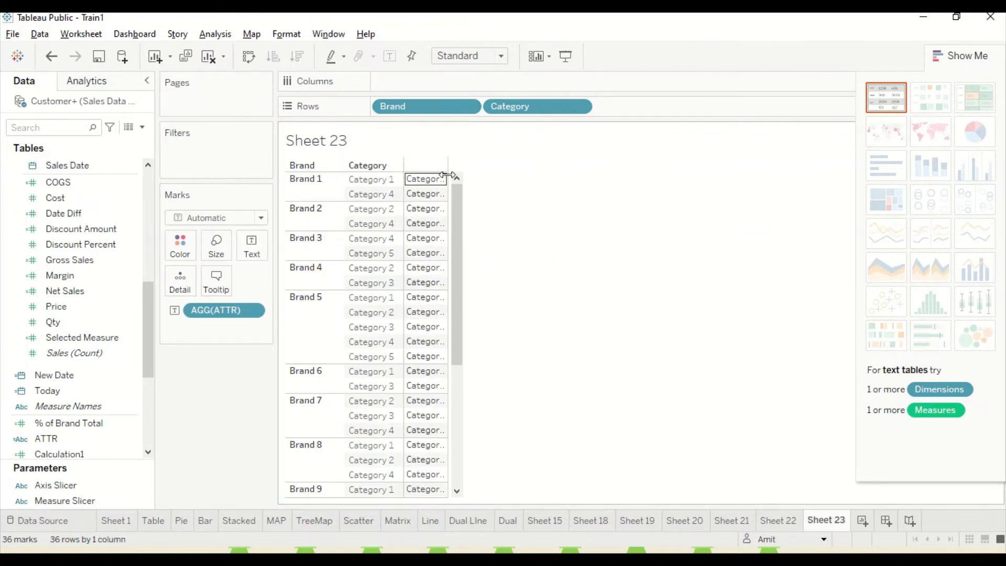
{"action": "left_click_drag", "start_coordinate": [448, 176], "coordinate": [484, 177]}
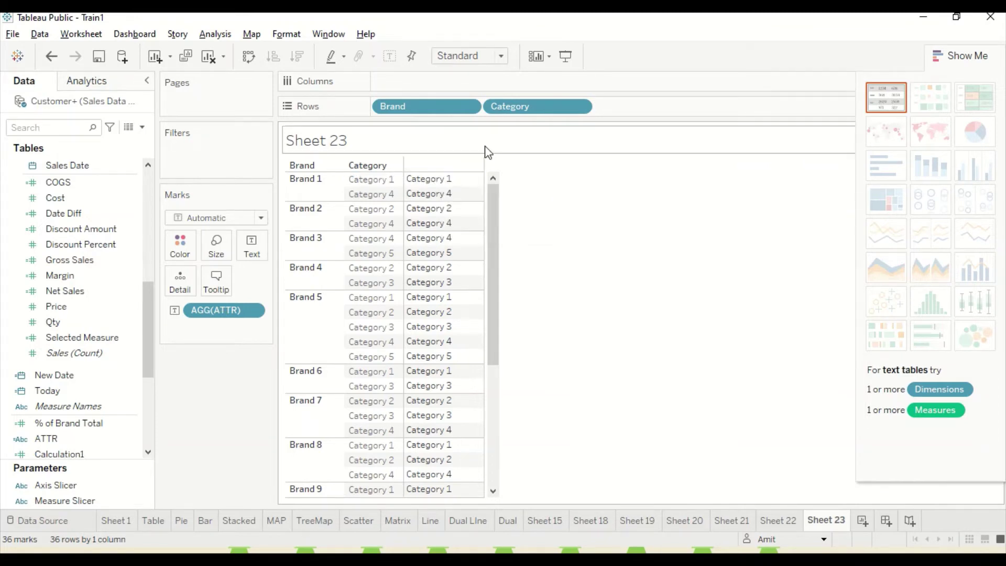
{"action": "left_click_drag", "start_coordinate": [517, 112], "coordinate": [57, 239]}
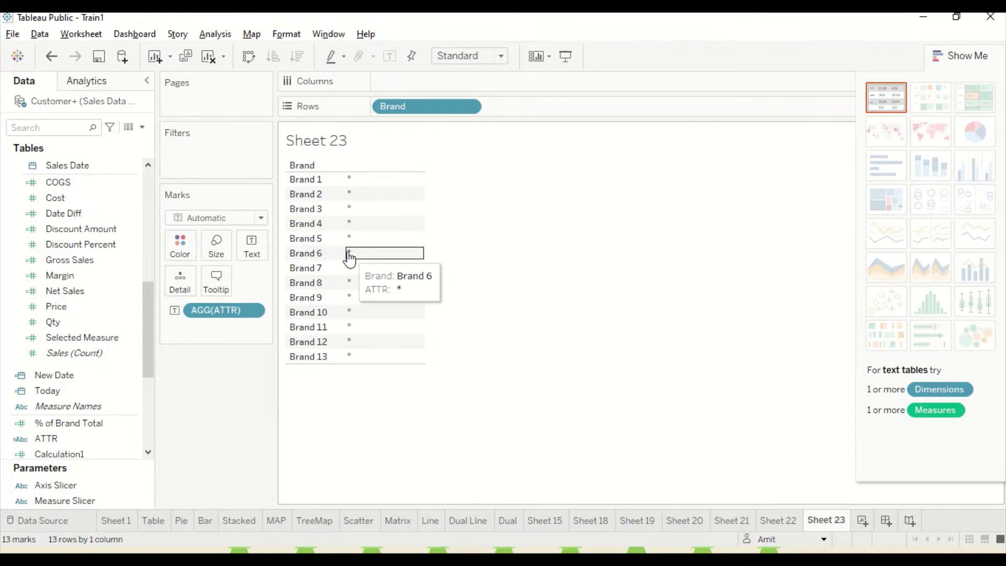
Add Category to the marks as Detail and widen the text column until every brand's categories fit
{"action": "scroll", "coordinate": [94, 264], "scroll_direction": "up", "scroll_amount": 3}
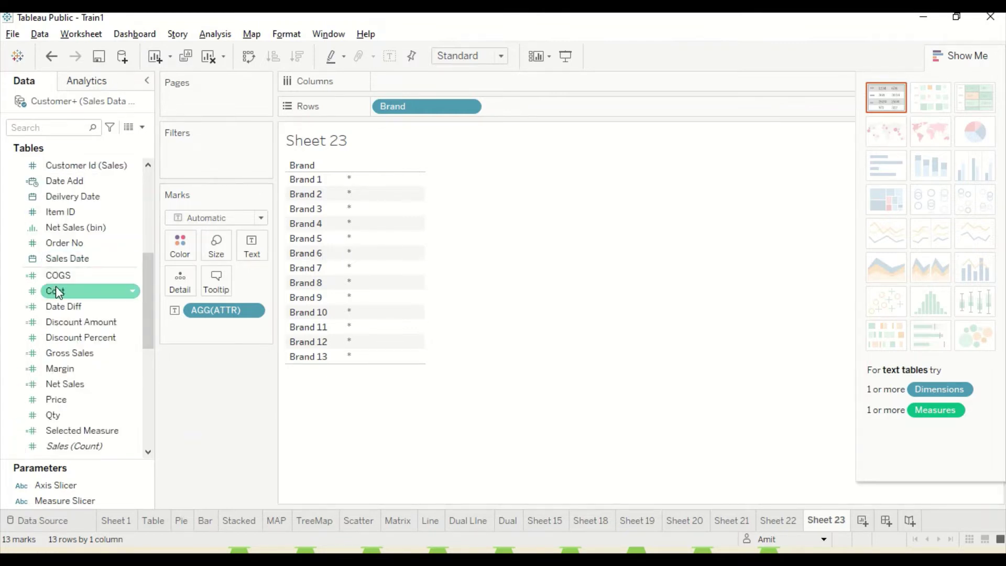
{"action": "scroll", "coordinate": [57, 288], "scroll_direction": "up", "scroll_amount": 1}
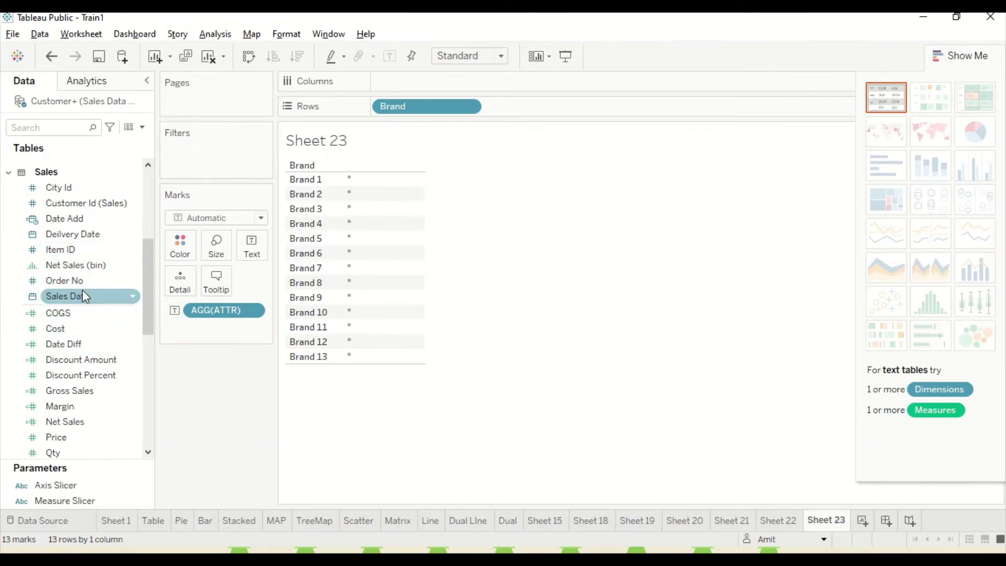
{"action": "scroll", "coordinate": [73, 277], "scroll_direction": "down", "scroll_amount": 5}
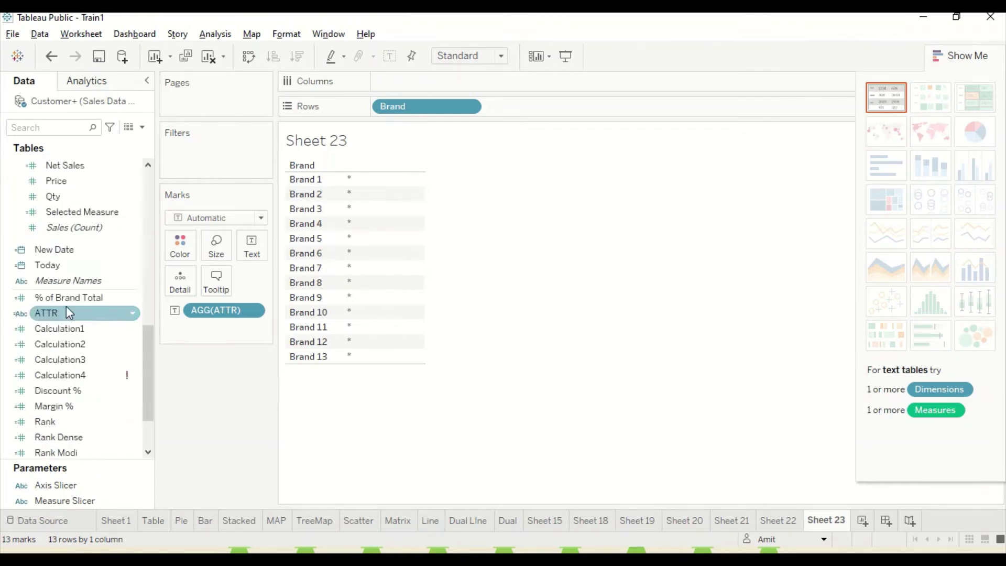
{"action": "scroll", "coordinate": [68, 307], "scroll_direction": "up", "scroll_amount": 4}
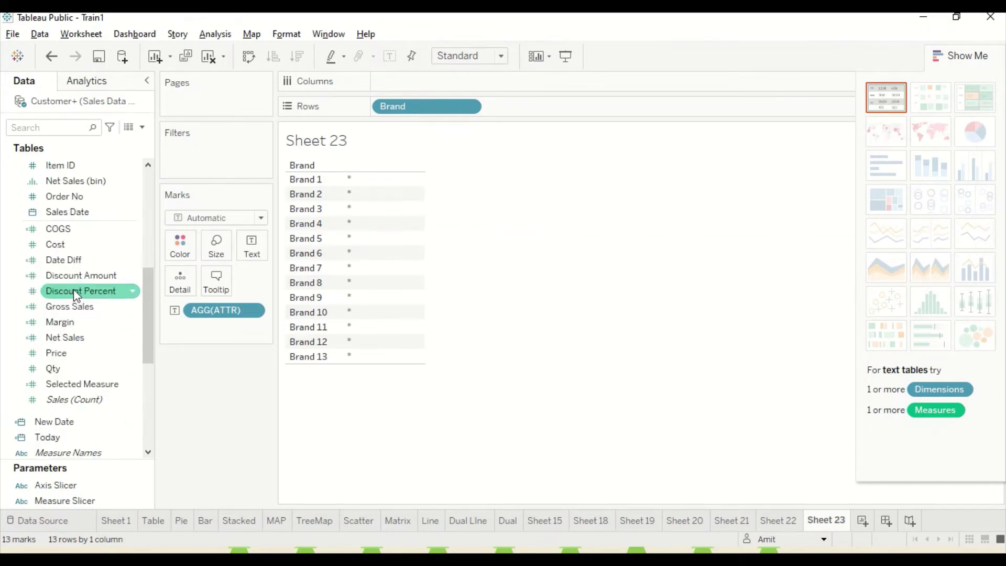
{"action": "scroll", "coordinate": [76, 293], "scroll_direction": "up", "scroll_amount": 2}
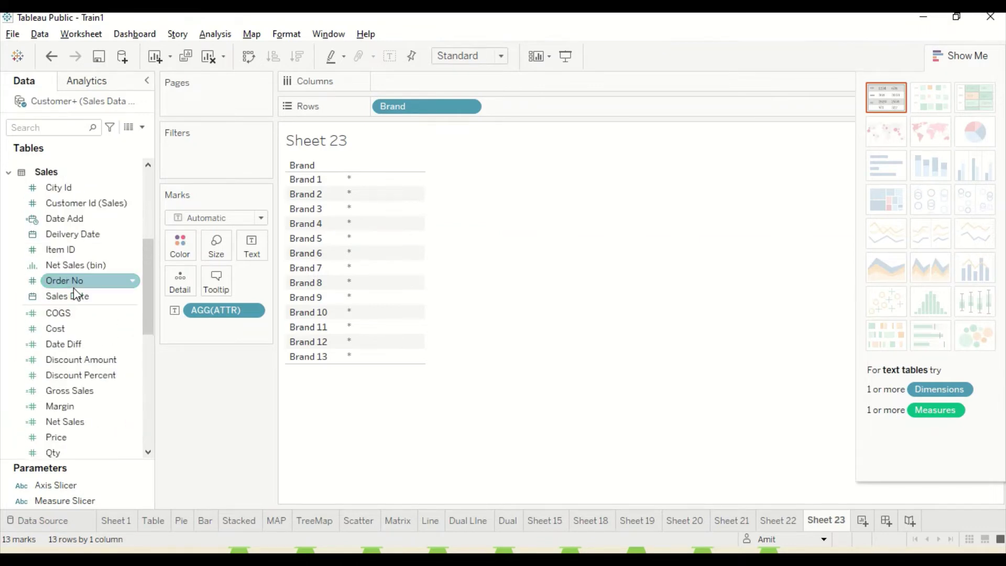
{"action": "left_click", "coordinate": [17, 174]}
{"action": "scroll", "coordinate": [89, 230], "scroll_direction": "up", "scroll_amount": 5}
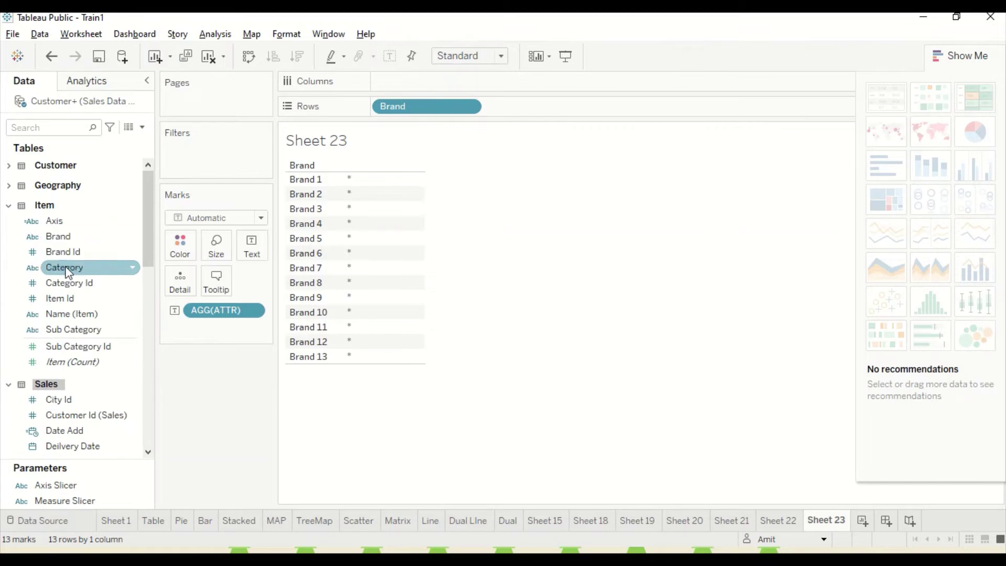
{"action": "left_click_drag", "start_coordinate": [64, 269], "coordinate": [179, 285]}
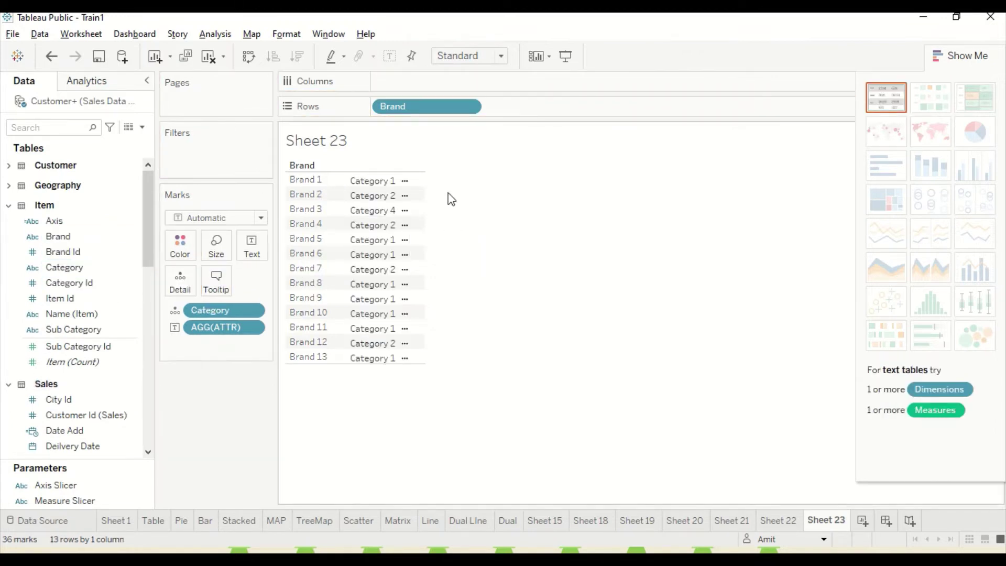
{"action": "left_click_drag", "start_coordinate": [424, 180], "coordinate": [586, 181]}
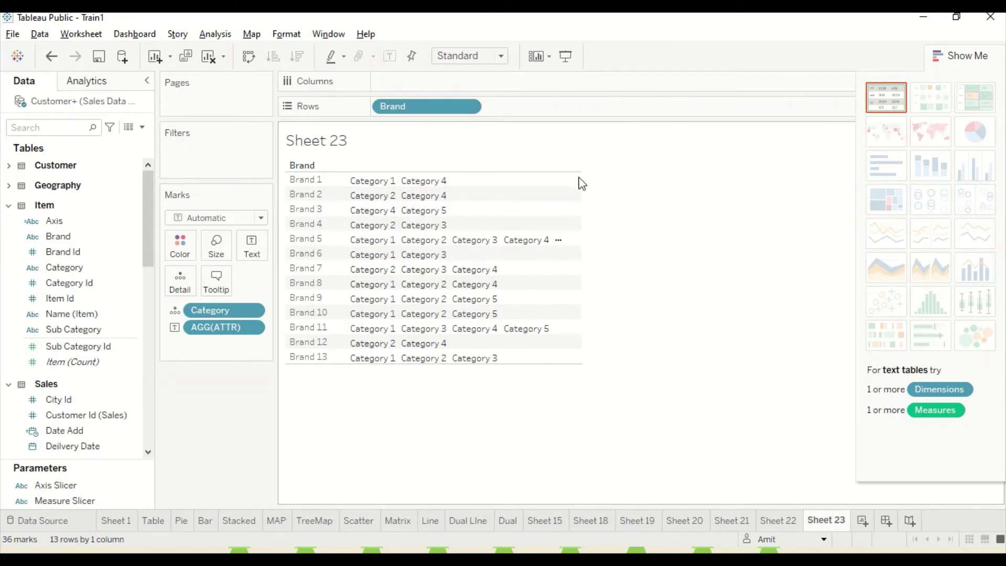
{"action": "left_click_drag", "start_coordinate": [582, 175], "coordinate": [649, 174]}
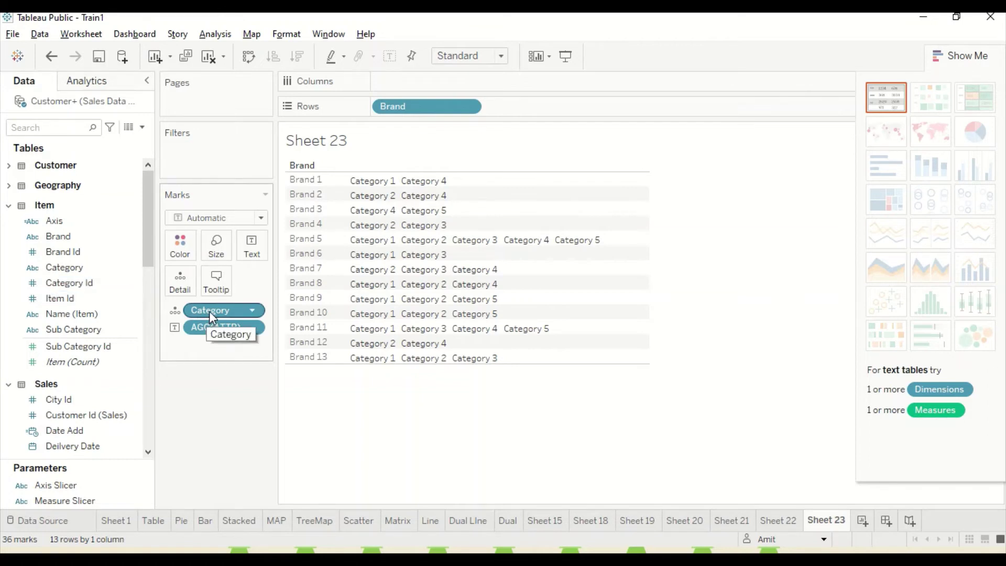
Remove Category from the marks' detail and add a Category filter that excludes Category 4
{"action": "left_click_drag", "start_coordinate": [215, 310], "coordinate": [66, 329]}
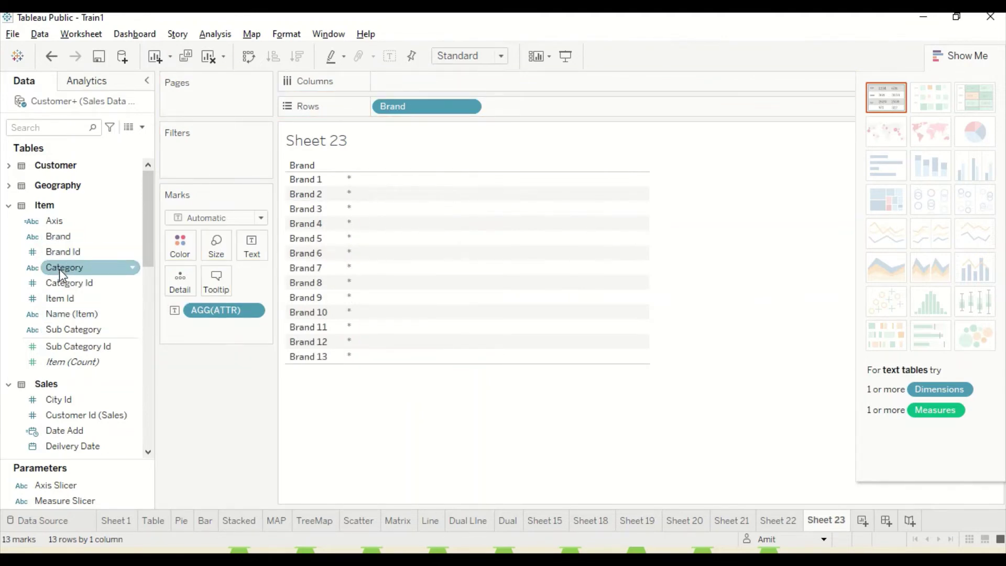
{"action": "left_click_drag", "start_coordinate": [59, 269], "coordinate": [189, 157]}
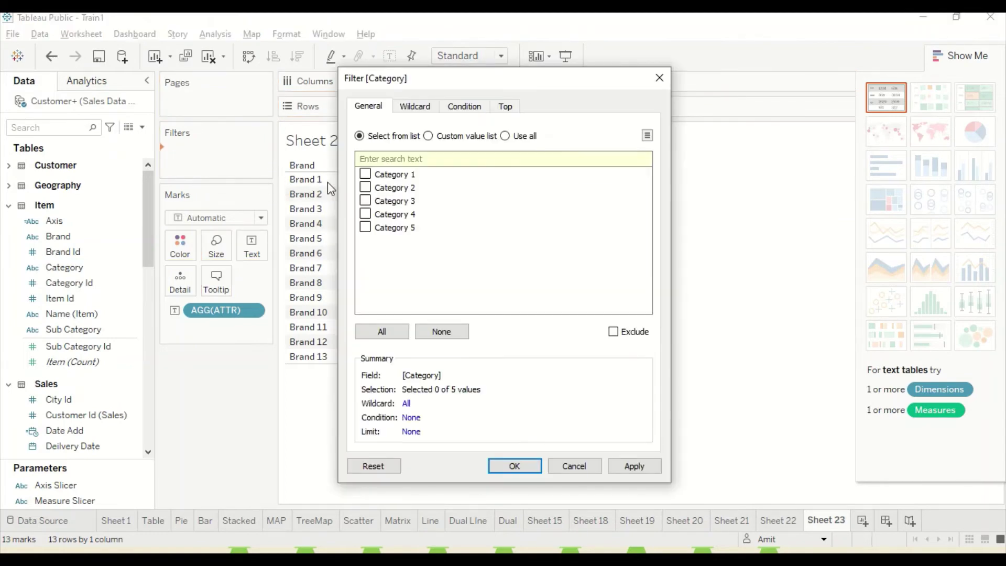
{"action": "left_click", "coordinate": [367, 215]}
{"action": "left_click", "coordinate": [614, 331]}
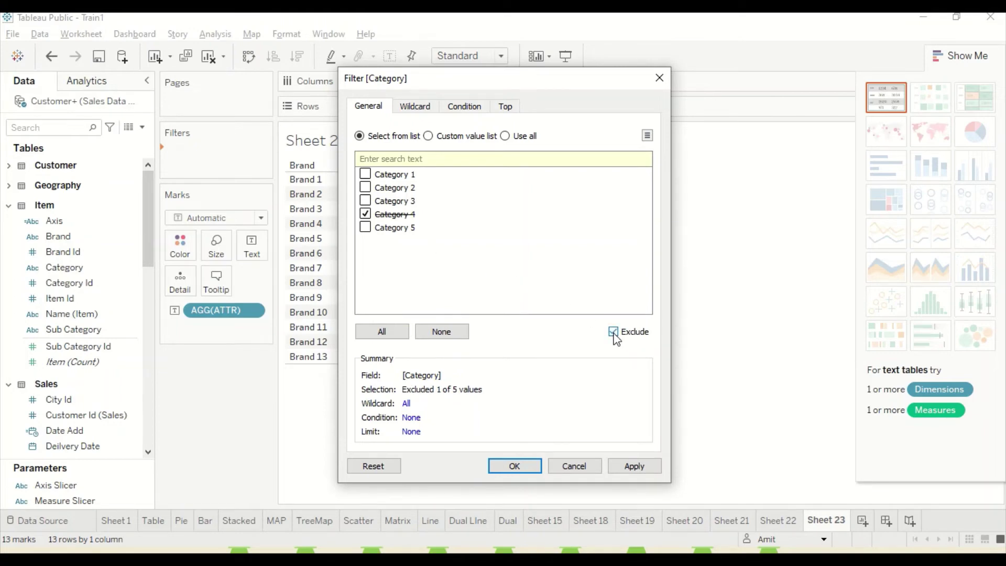
{"action": "left_click", "coordinate": [515, 467]}
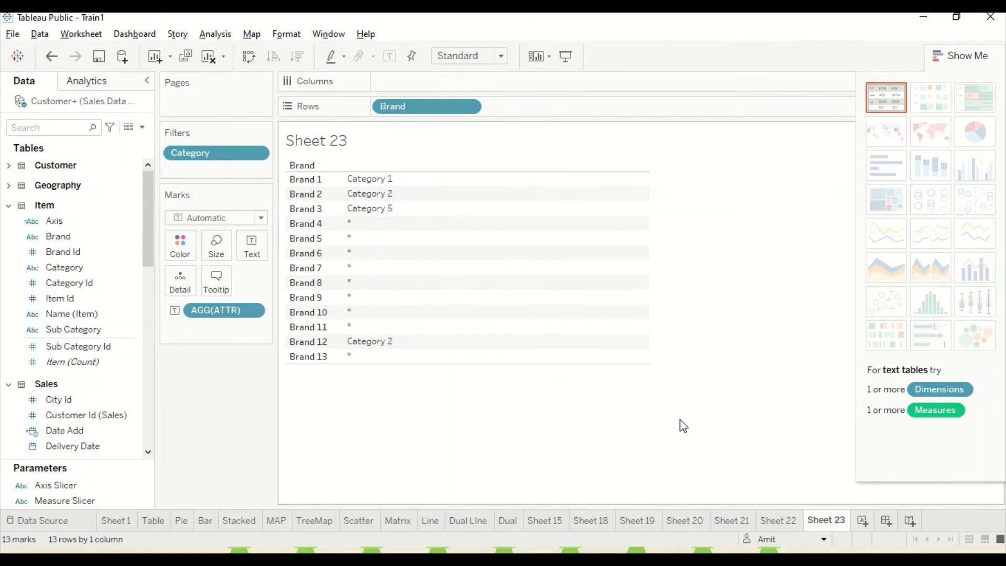
Create a new worksheet and place the Brand field on its rows
{"action": "left_click", "coordinate": [862, 521]}
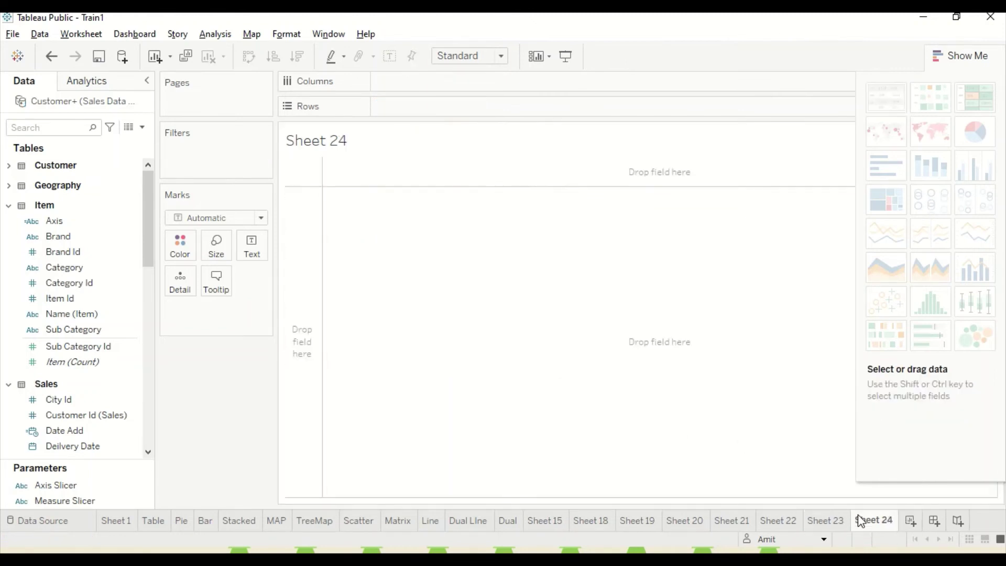
{"action": "left_click", "coordinate": [62, 267]}
{"action": "left_click_drag", "start_coordinate": [59, 264], "coordinate": [333, 197]}
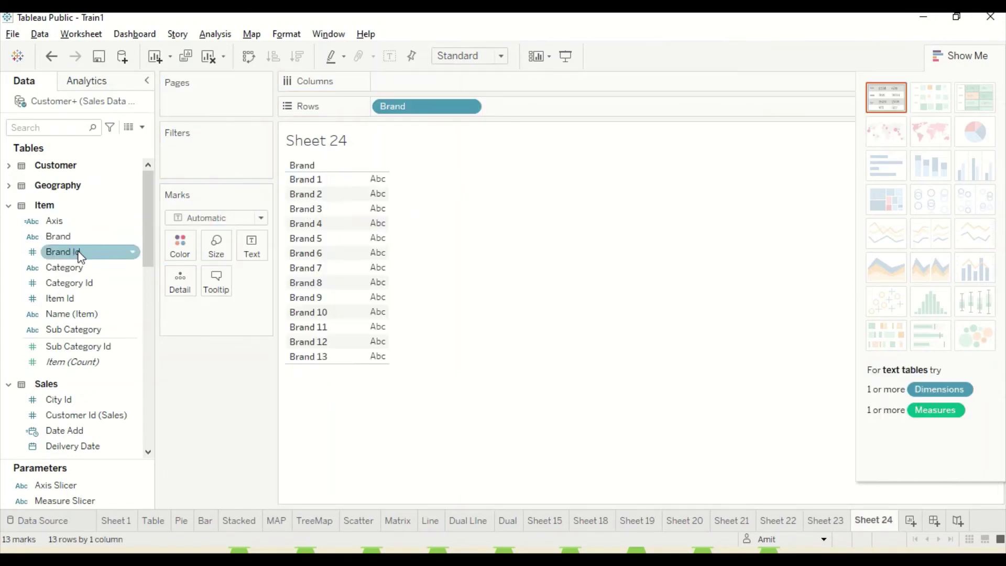
Add the Cost measure to the brand table and convert it to a horizontal bar chart
{"action": "scroll", "coordinate": [70, 314], "scroll_direction": "down", "scroll_amount": 6}
{"action": "left_click_drag", "start_coordinate": [58, 322], "coordinate": [358, 183]}
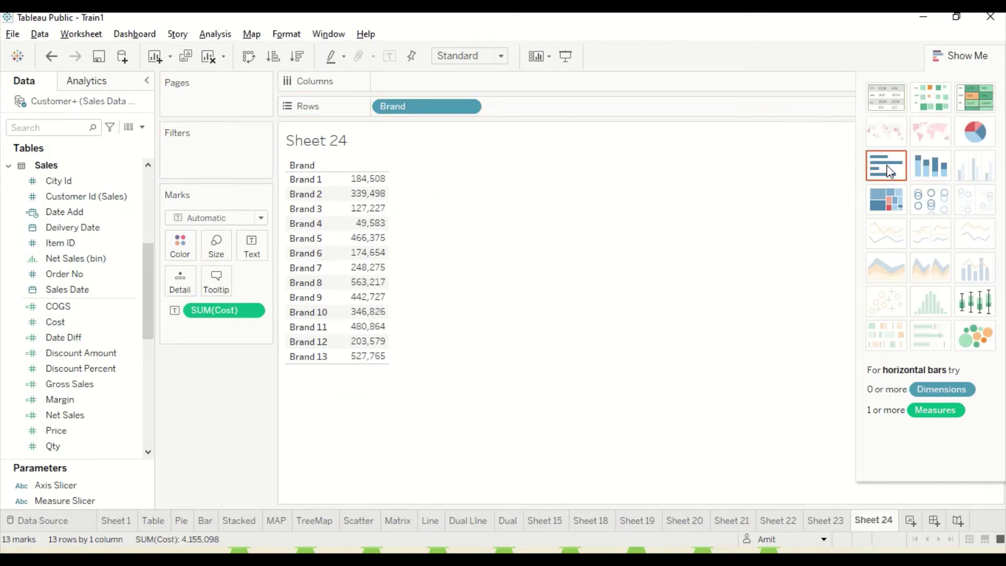
{"action": "left_click", "coordinate": [887, 166]}
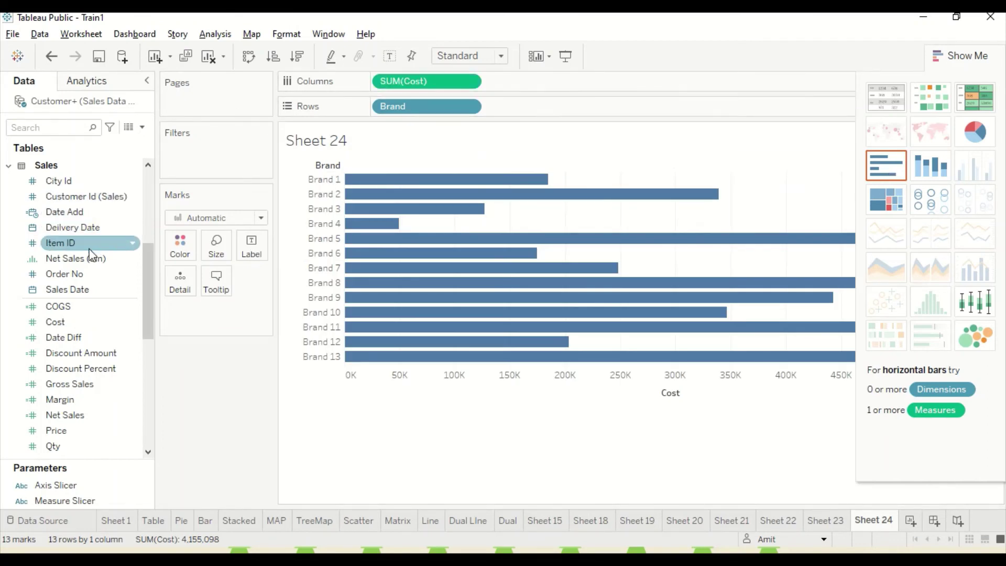
Add the Category field to the bar chart's marks as Detail so each brand's bar splits by category
{"action": "scroll", "coordinate": [65, 266], "scroll_direction": "up", "scroll_amount": 3}
{"action": "scroll", "coordinate": [65, 267], "scroll_direction": "up", "scroll_amount": 3}
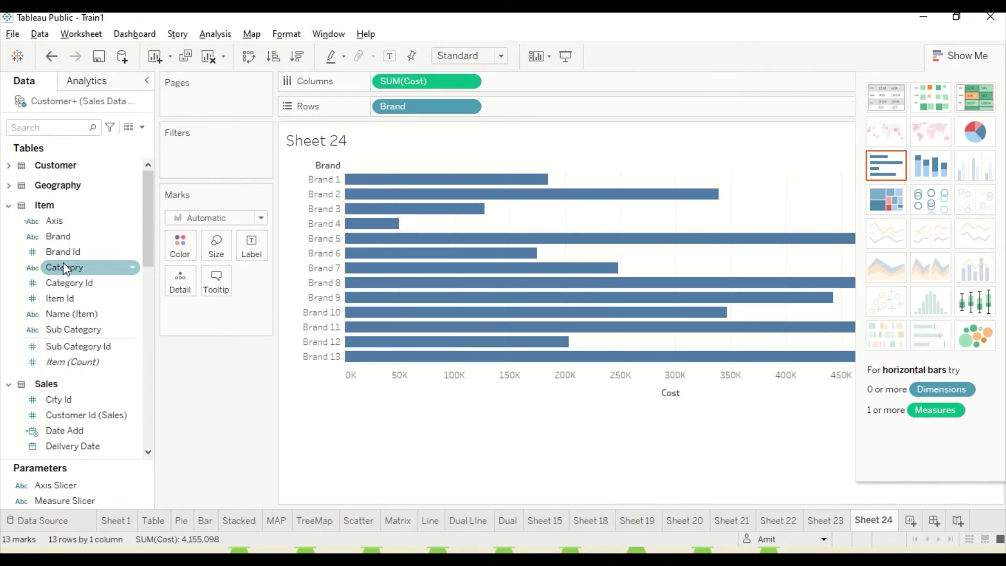
{"action": "left_click_drag", "start_coordinate": [65, 269], "coordinate": [178, 281]}
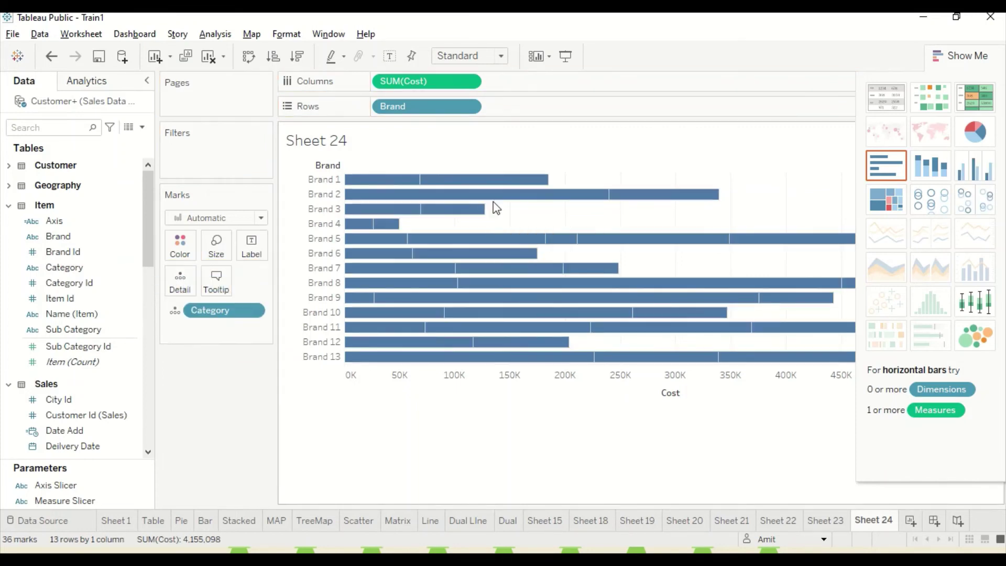
{"action": "mouse_move", "coordinate": [504, 193]}
{"action": "mouse_move", "coordinate": [620, 197]}
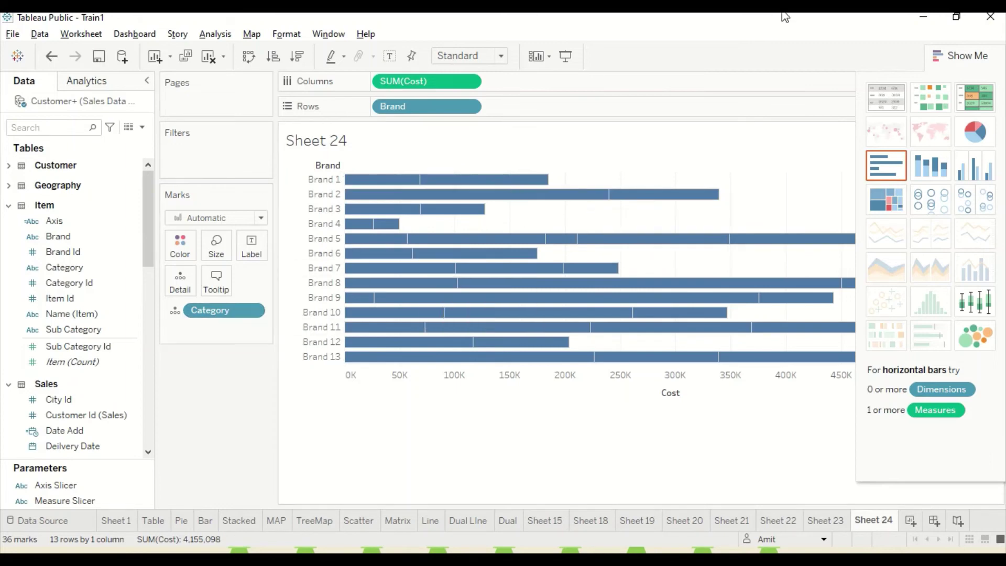
Change Category on the marks' detail from a dimension to an attribute and inspect the brand bars' tooltips
{"action": "left_click", "coordinate": [254, 313]}
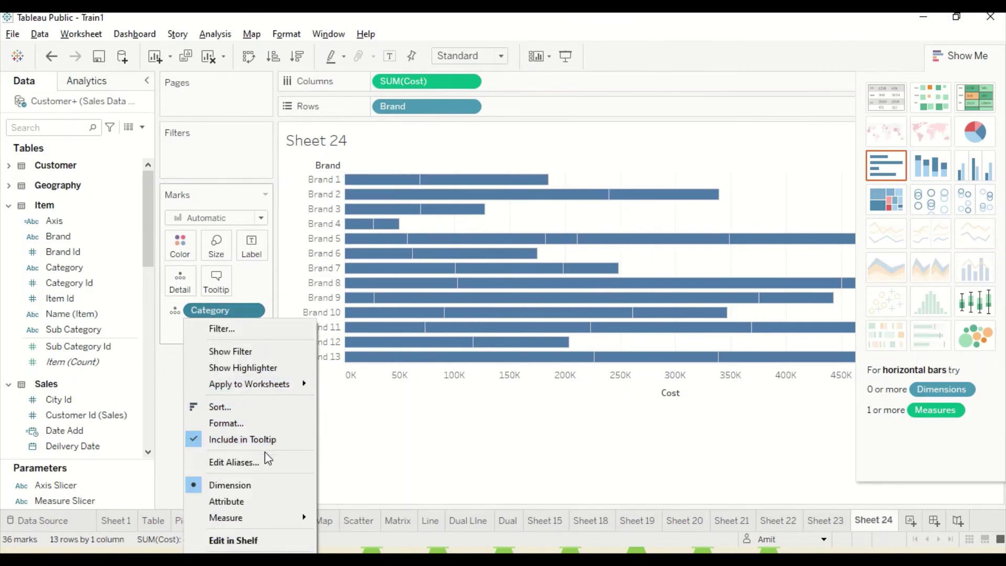
{"action": "mouse_move", "coordinate": [255, 511]}
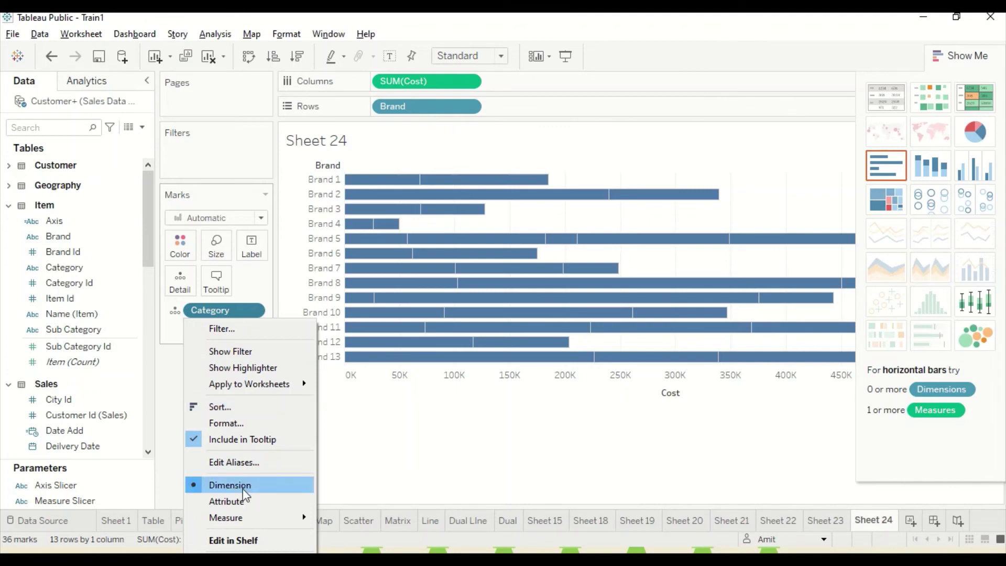
{"action": "left_click", "coordinate": [240, 502]}
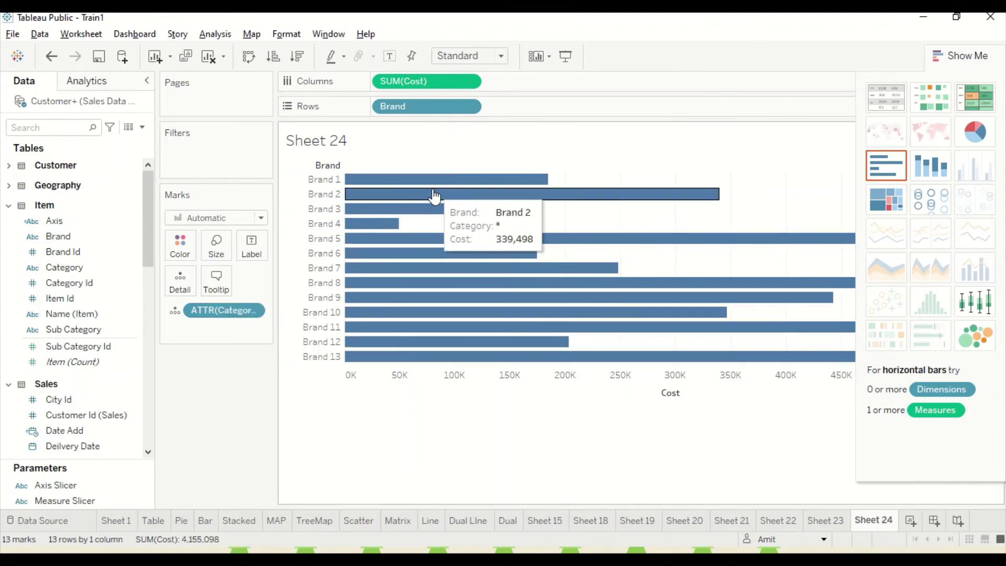
{"action": "mouse_move", "coordinate": [404, 215]}
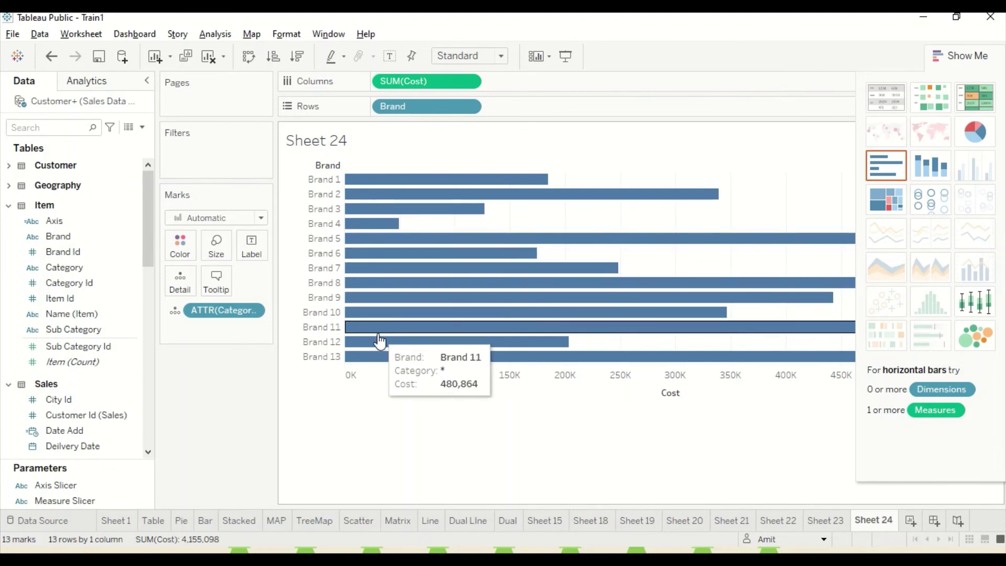
{"action": "mouse_move", "coordinate": [351, 338]}
Add a Category filter to the cost-by-brand bar chart that excludes Category 4
{"action": "mouse_move", "coordinate": [63, 268]}
{"action": "left_mouse_down"}
{"action": "mouse_move", "coordinate": [196, 138]}
{"action": "mouse_move", "coordinate": [193, 154]}
{"action": "left_mouse_up"}
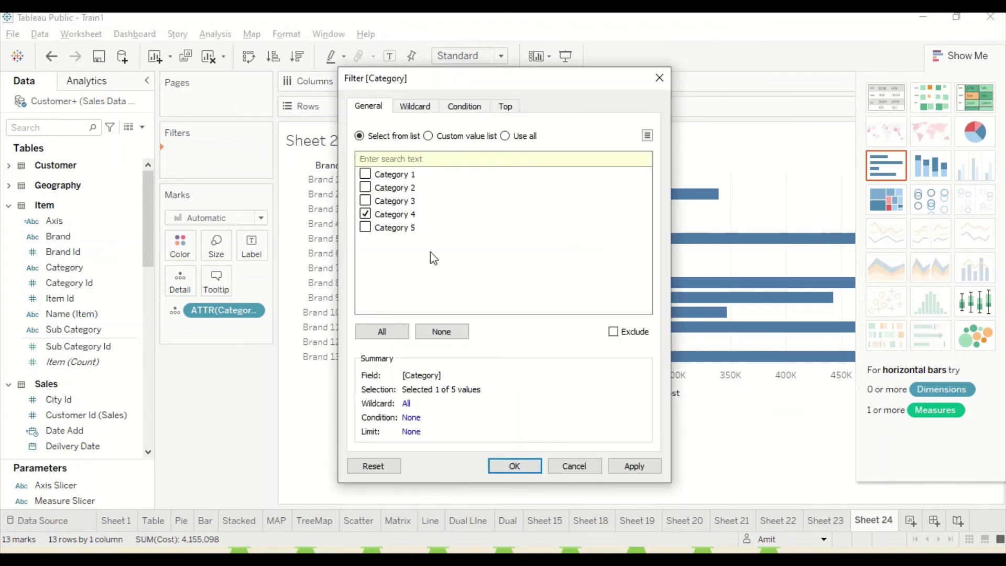
{"action": "left_click", "coordinate": [623, 333]}
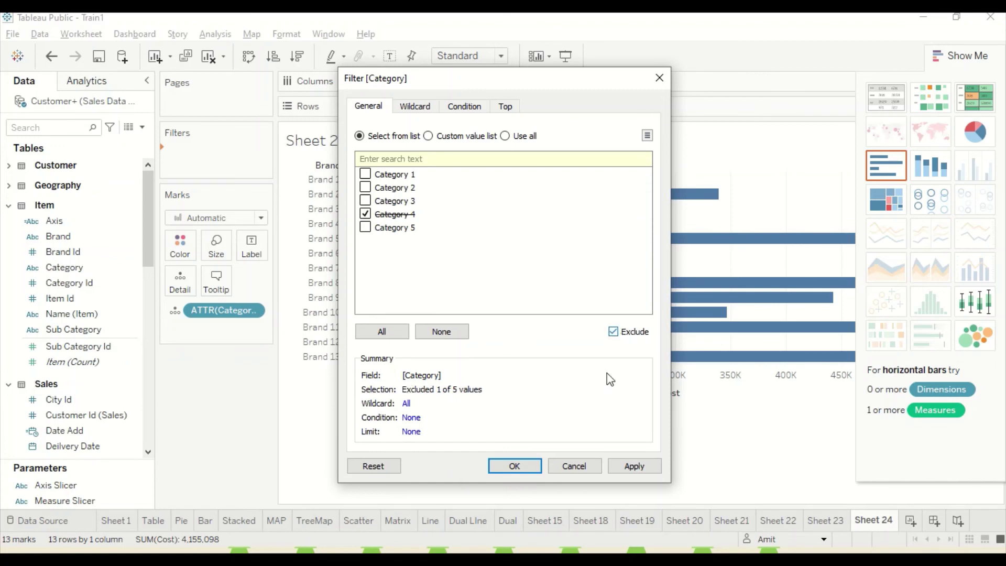
{"action": "left_click", "coordinate": [623, 469]}
{"action": "left_click", "coordinate": [503, 467]}
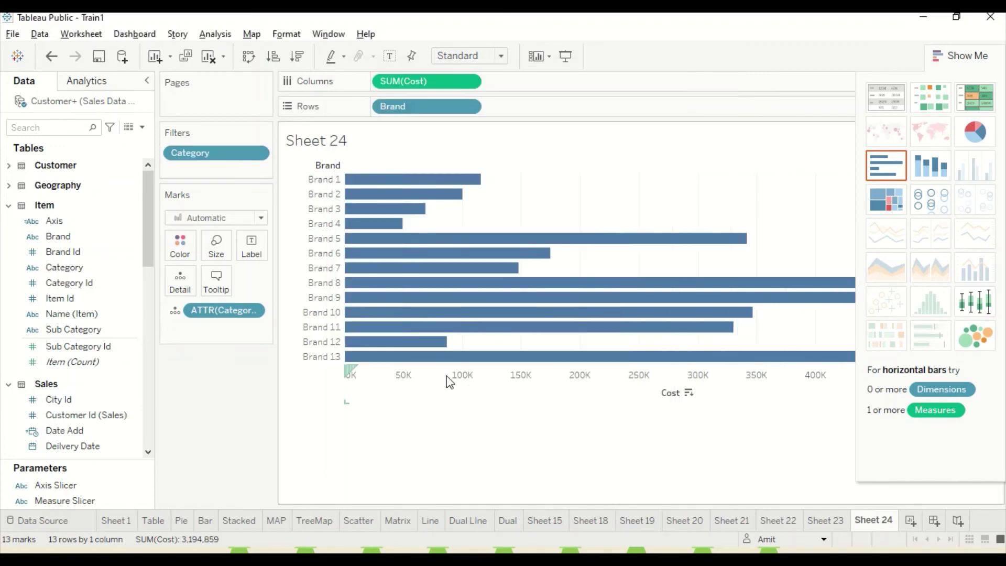